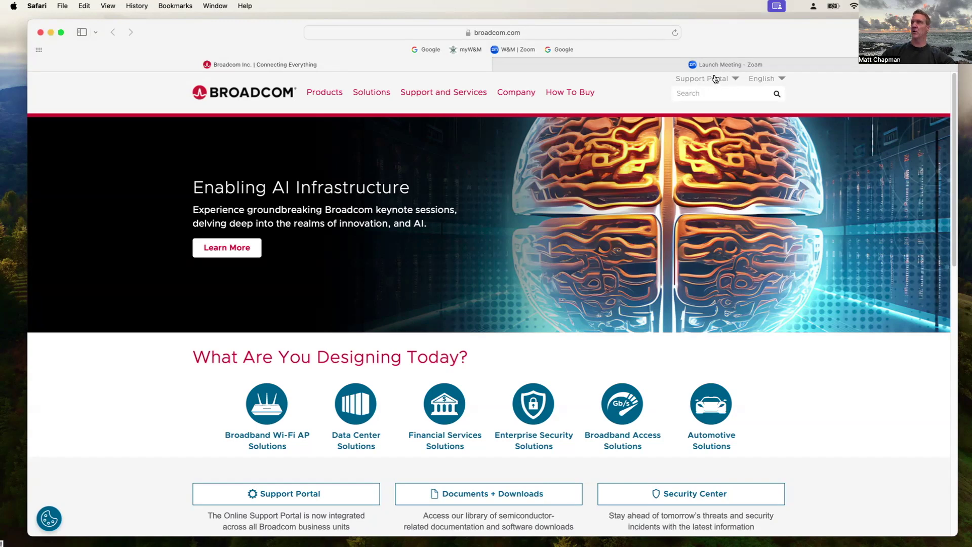
Go from the Broadcom site's Support Portal menu to the Broadcom Support home page.
left_click(736, 81)
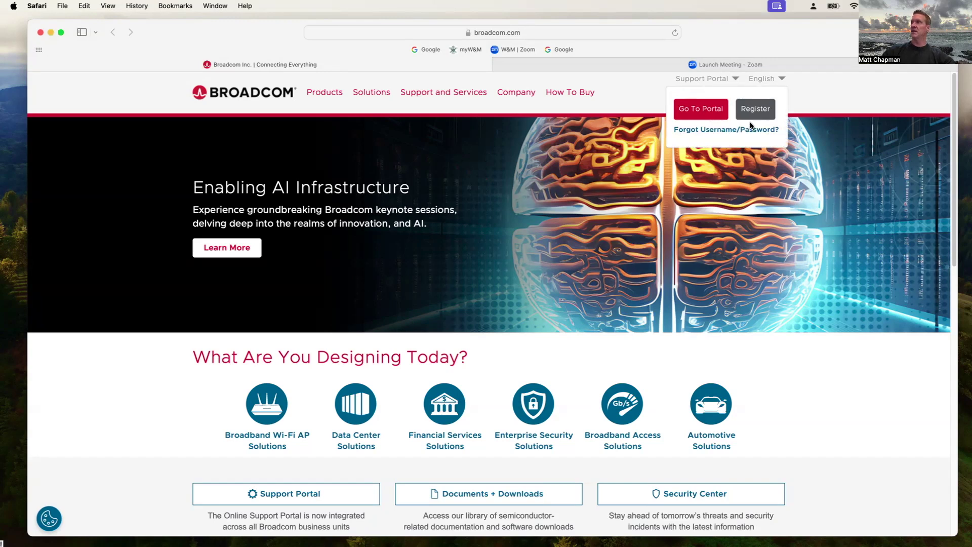
left_click(699, 112)
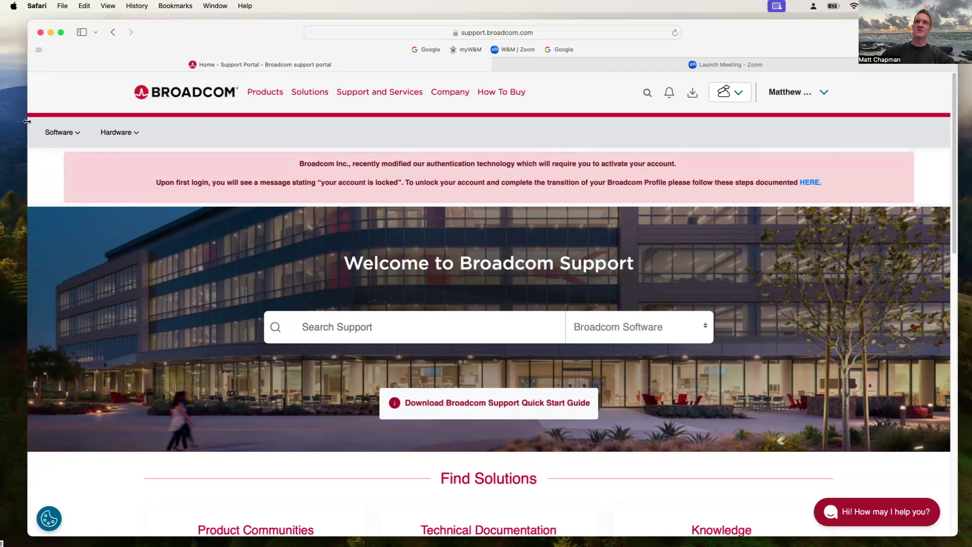
Open My Downloads for VMware Cloud Foundation and scroll down the product list to VMware Fusion.
left_click(78, 134)
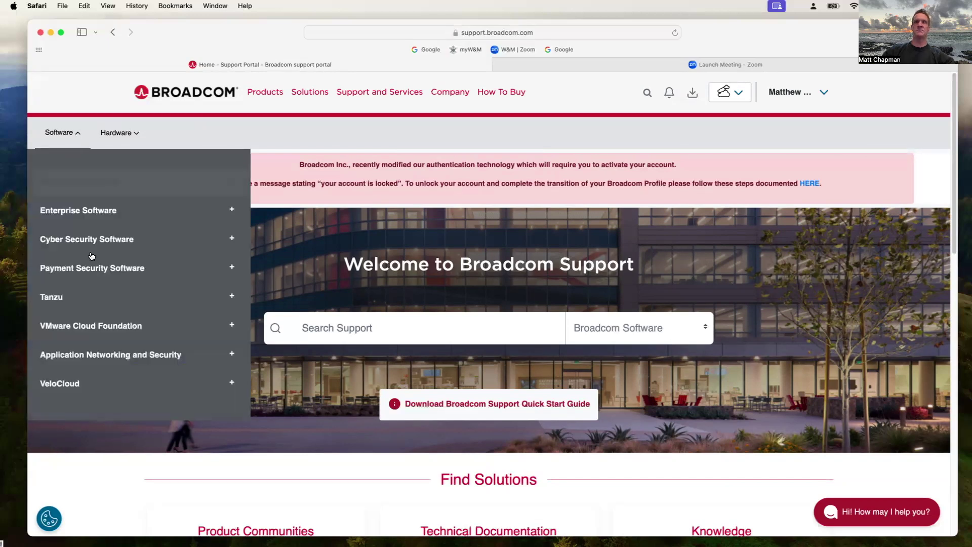
left_click(126, 329)
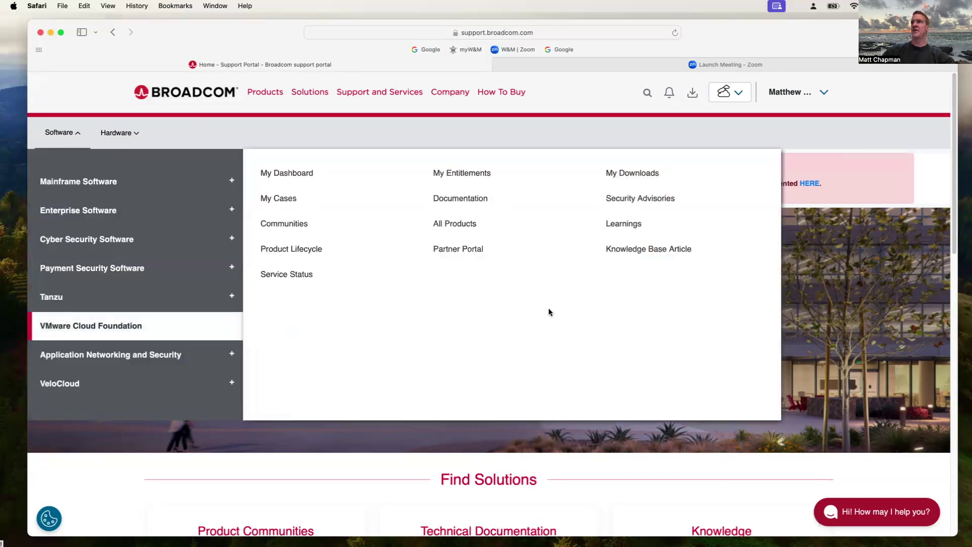
left_click(637, 175)
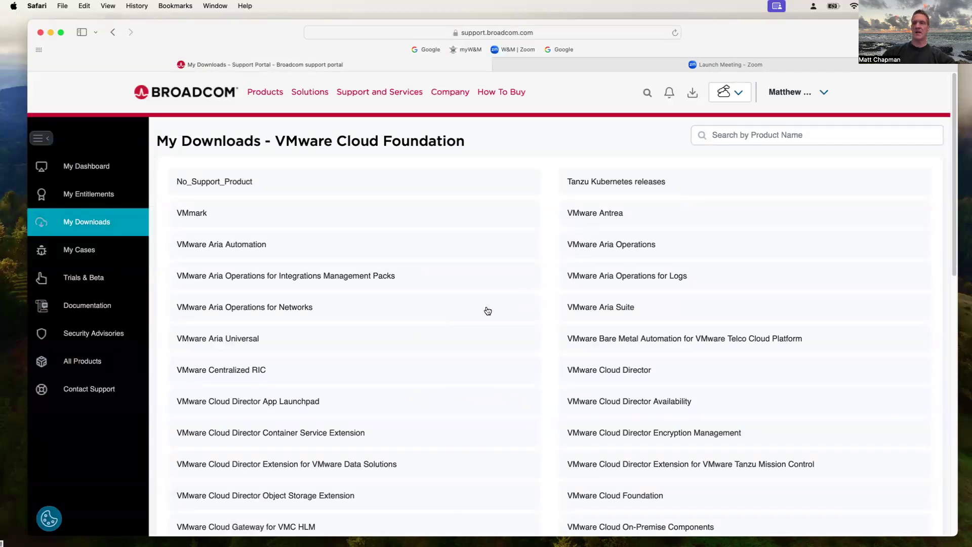
scroll(487, 310, "down", 10)
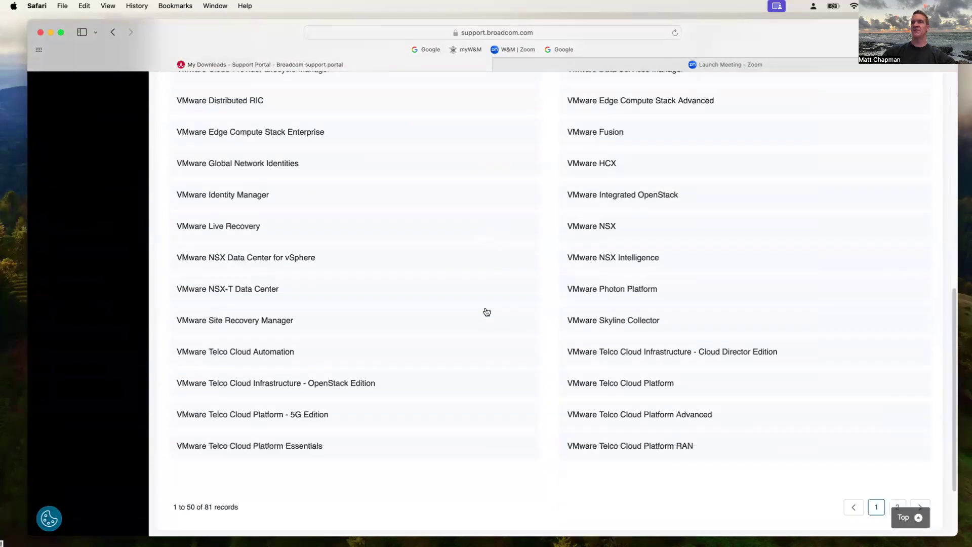
Open VMware Fusion, expand the Fusion 13 releases, and open release 13.6.2.
left_click(604, 134)
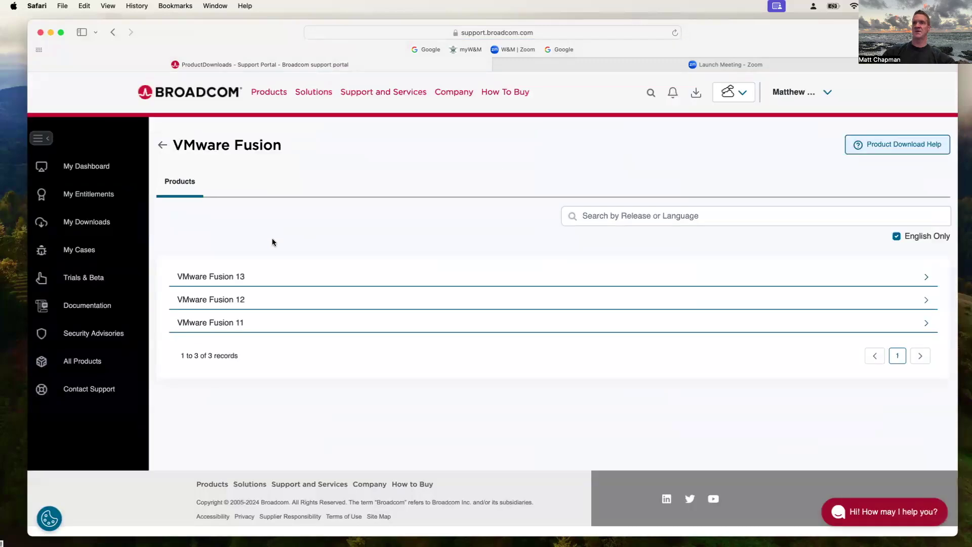
left_click(229, 277)
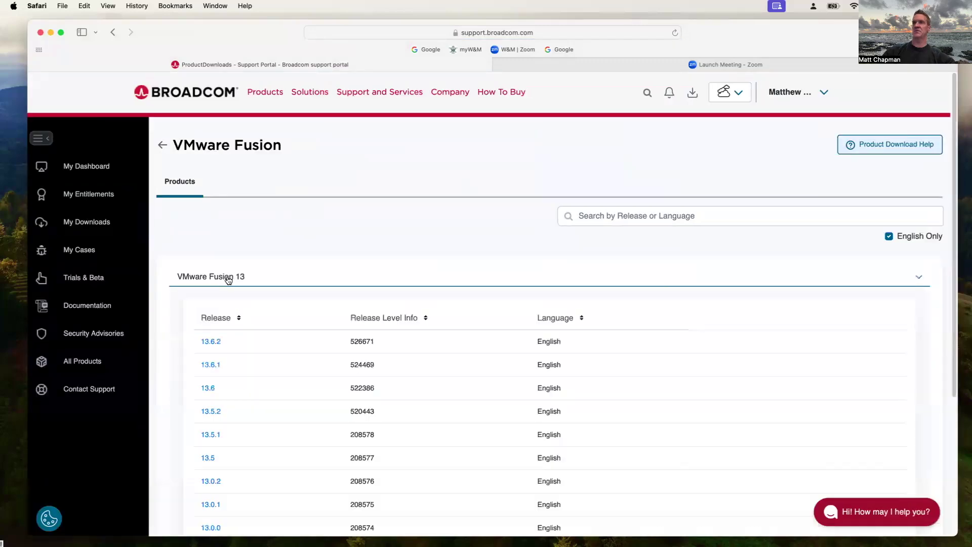
scroll(228, 280, "down", 1)
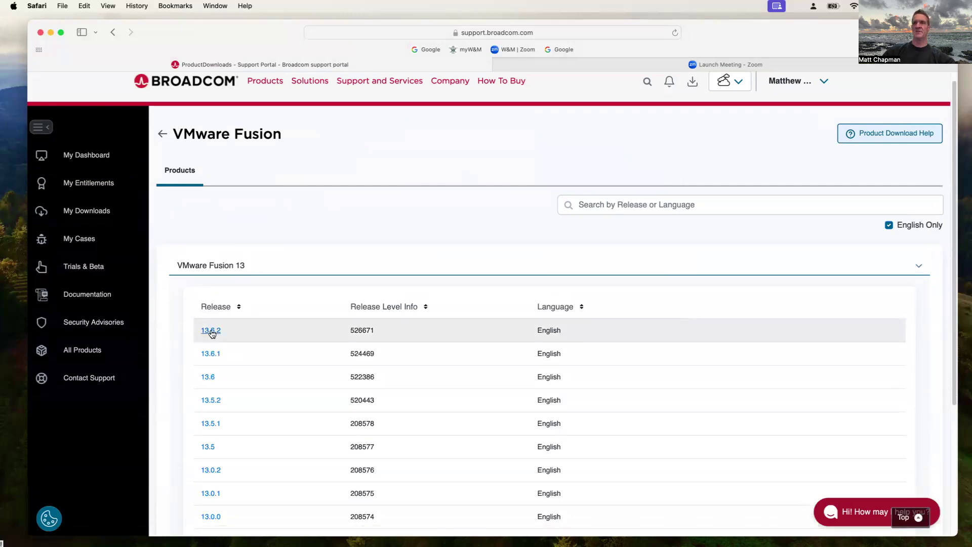
left_click(211, 331)
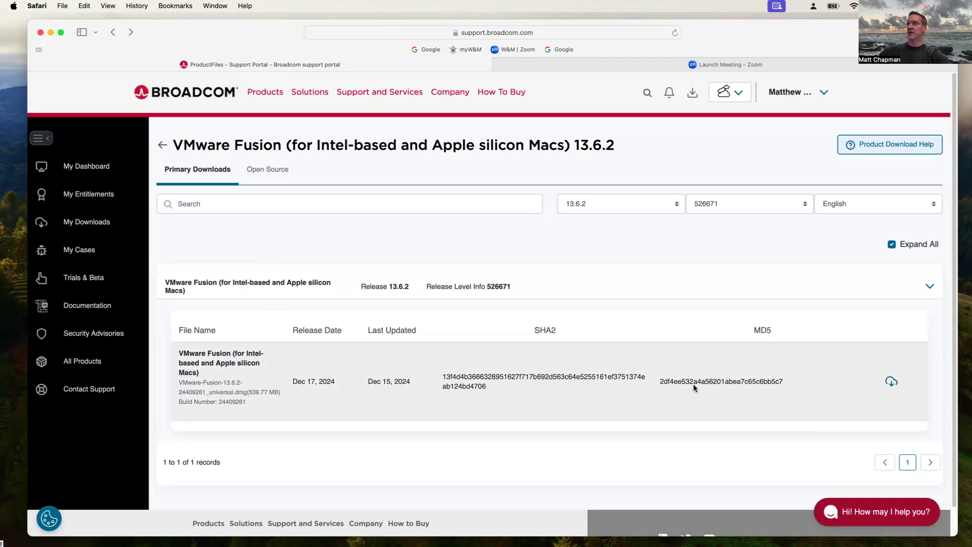
Download the 13.6.2 universal .dmg over HTTPS, accepting verification and allowing Safari downloads.
left_click(892, 382)
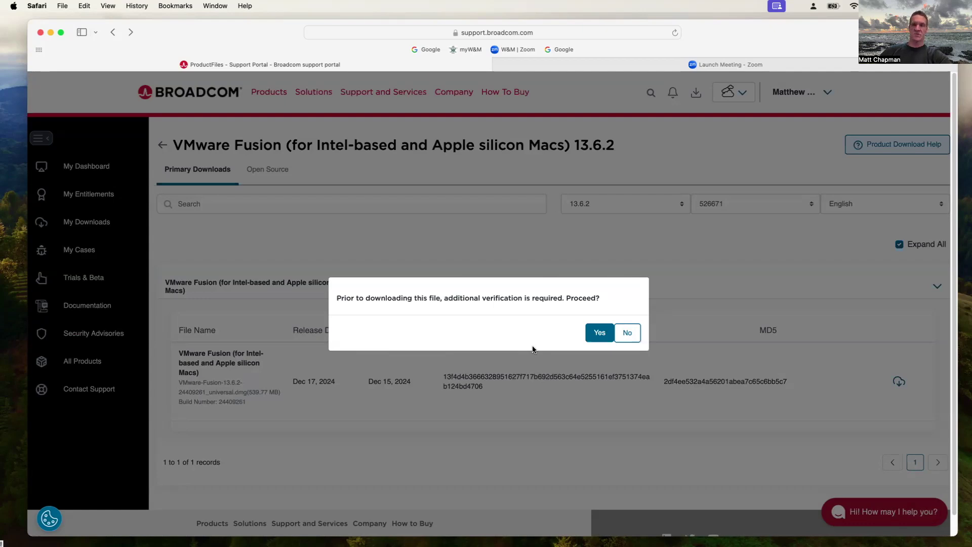
left_click(599, 332)
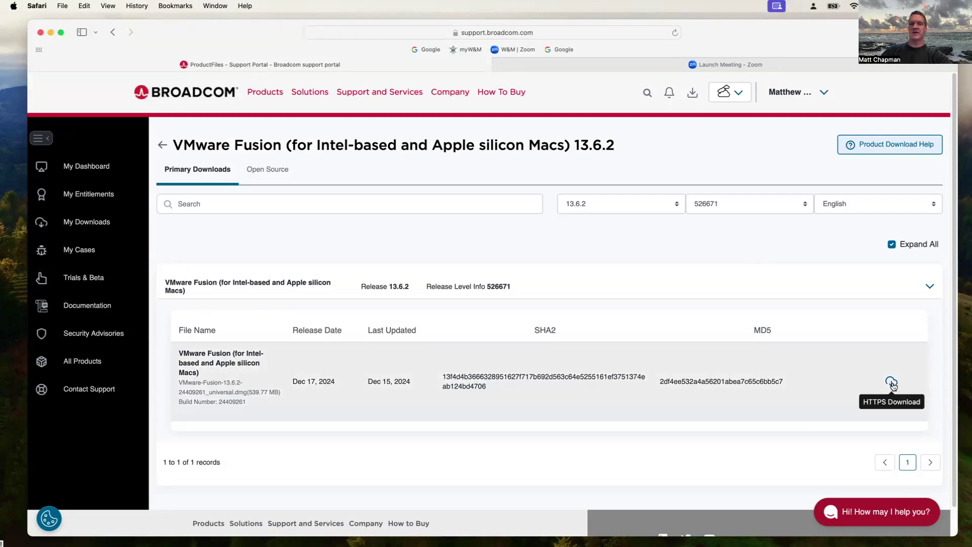
left_click(891, 383)
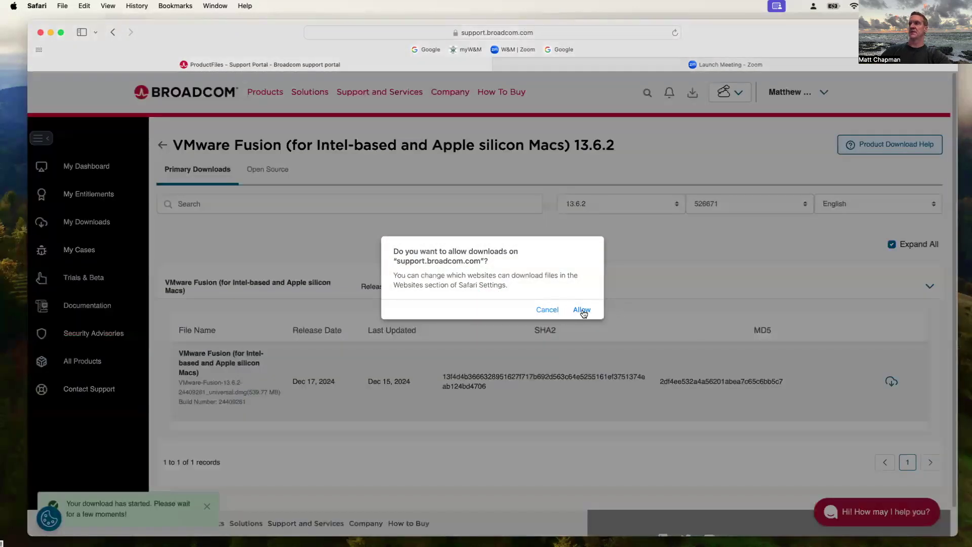
left_click(582, 310)
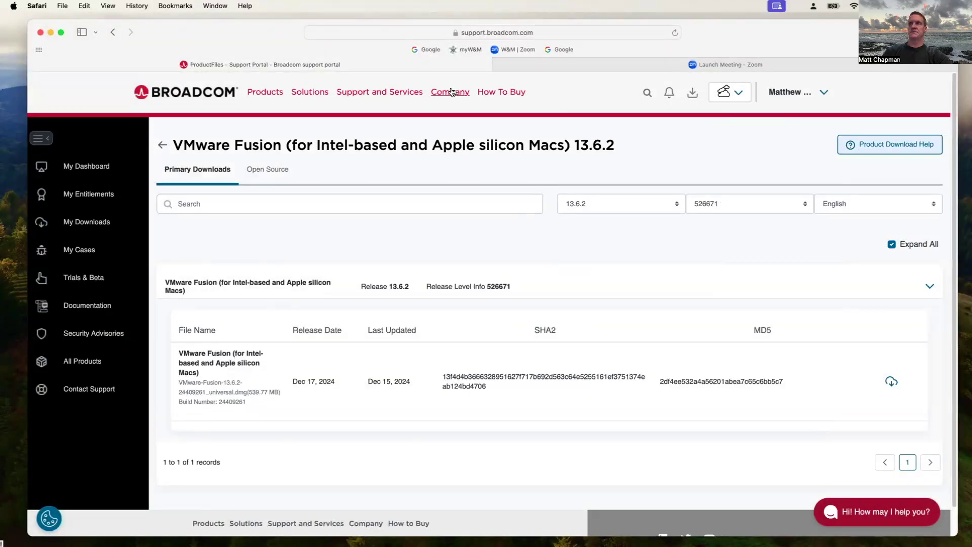
Launch Terminal through Spotlight and enlarge its text.
left_click(655, 214)
key("super+space")
type("termin")
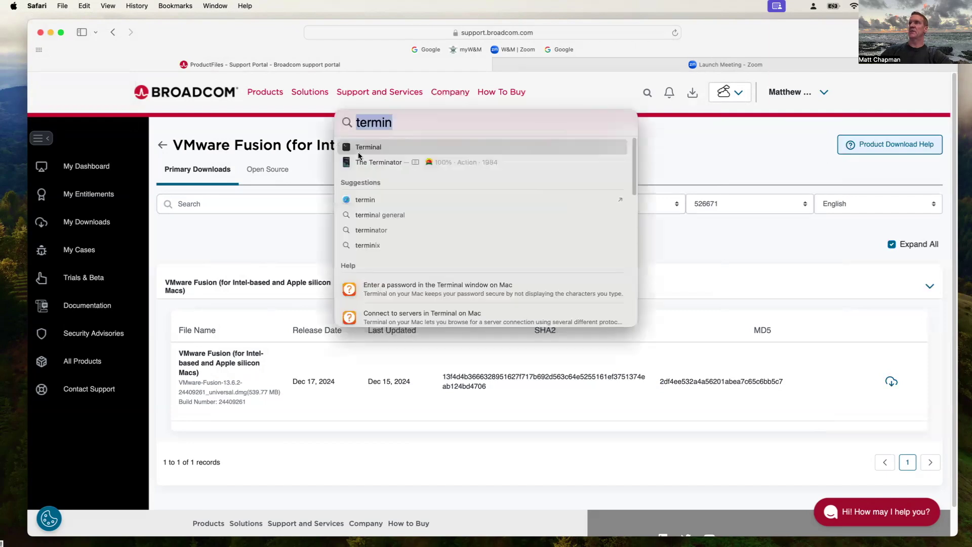
key("Return")
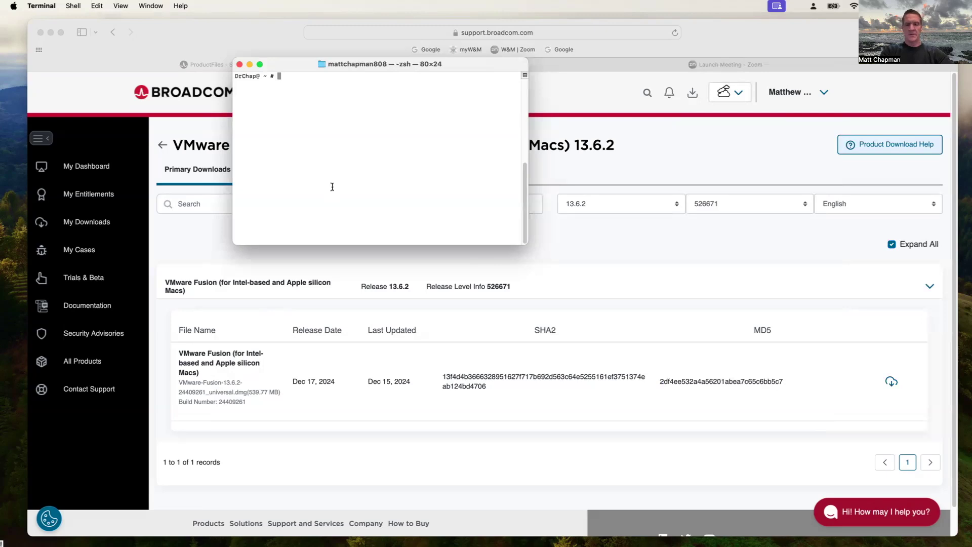
key("super+plus")
key("super+plus")
key("super+plus")
key("super+plus")
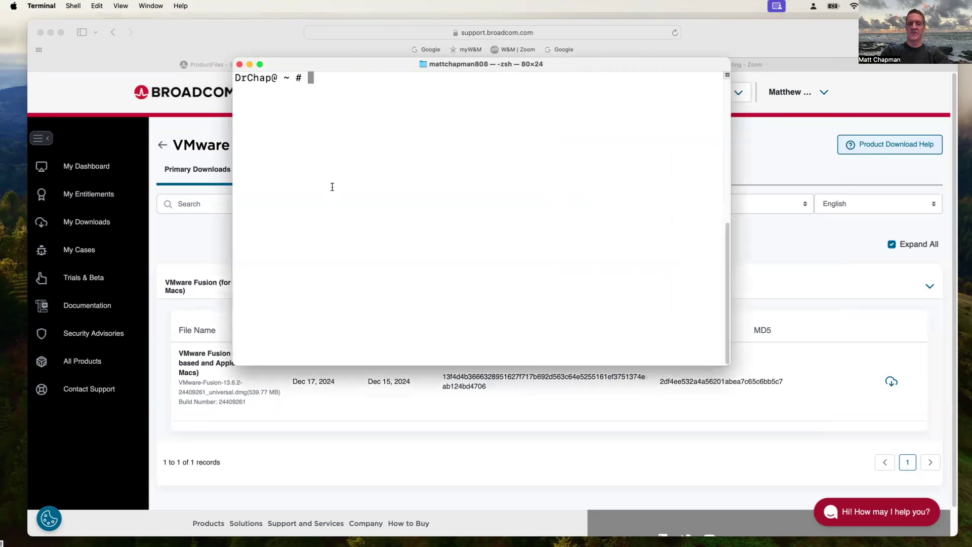
In Downloads, run openssl md5 on the Fusion .dmg, getting 2df4ee532a4a56201abea7c65c6bb5c7.
type("cd Down")
key("Tab")
key("Return")
type("ls")
key("Return")
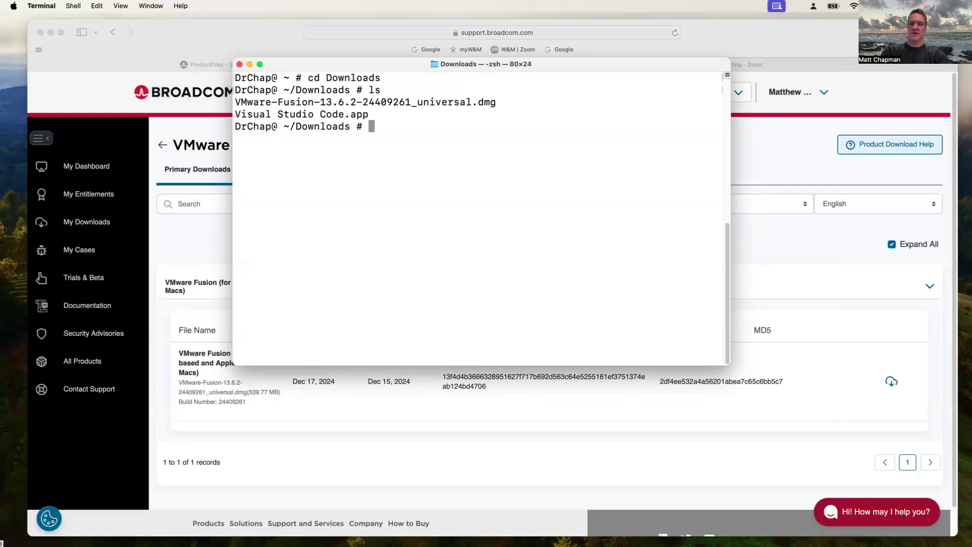
type("openssl md5 VM")
key("Tab")
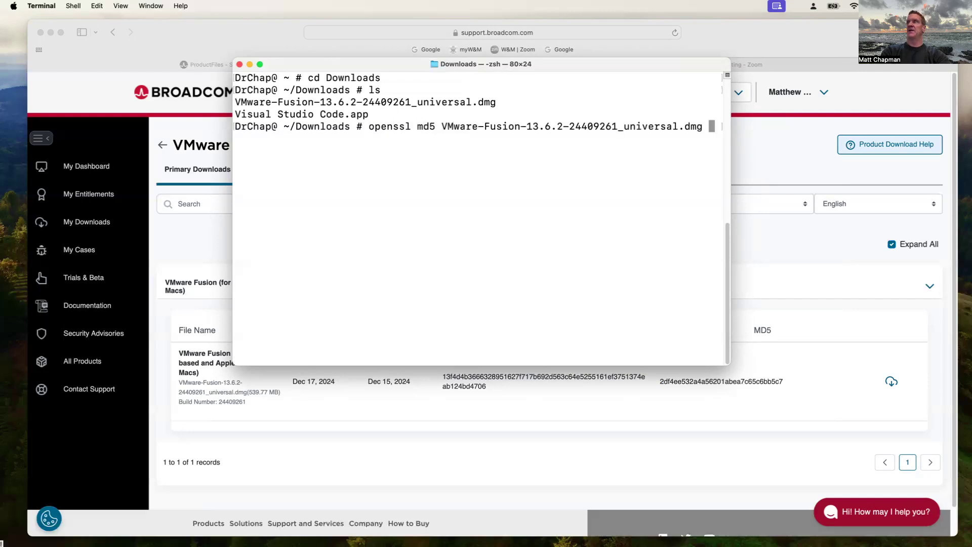
key("Return")
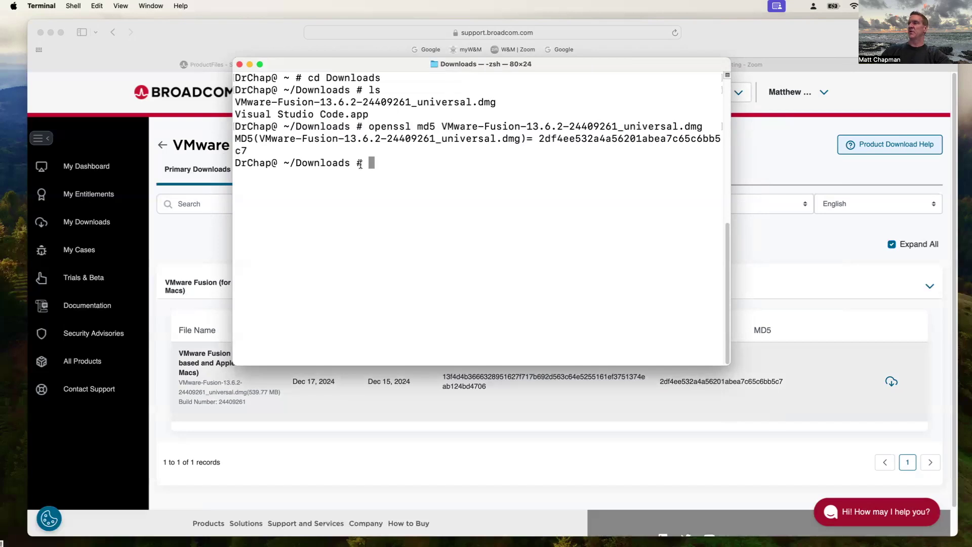
Close the Terminal window and quit Terminal.
left_click(239, 64)
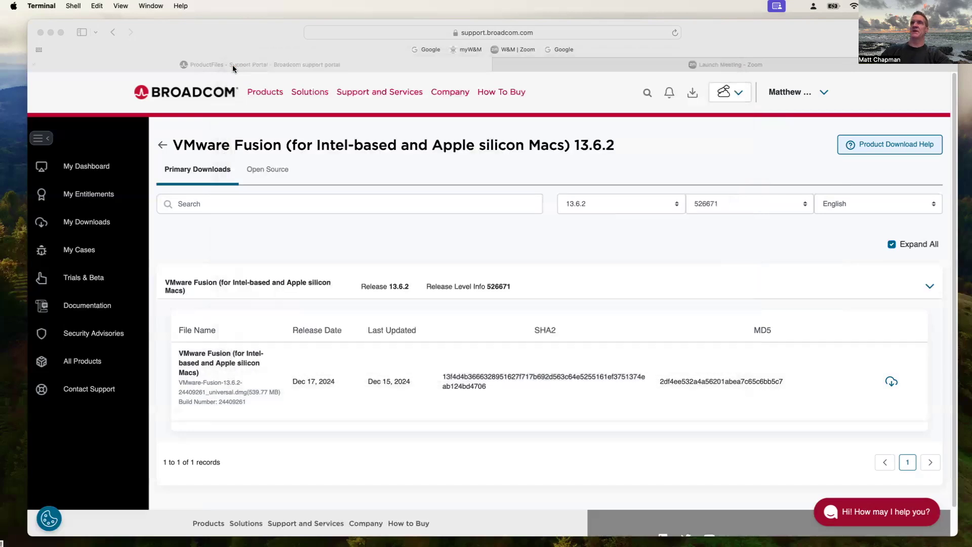
left_click(47, 6)
left_click(50, 121)
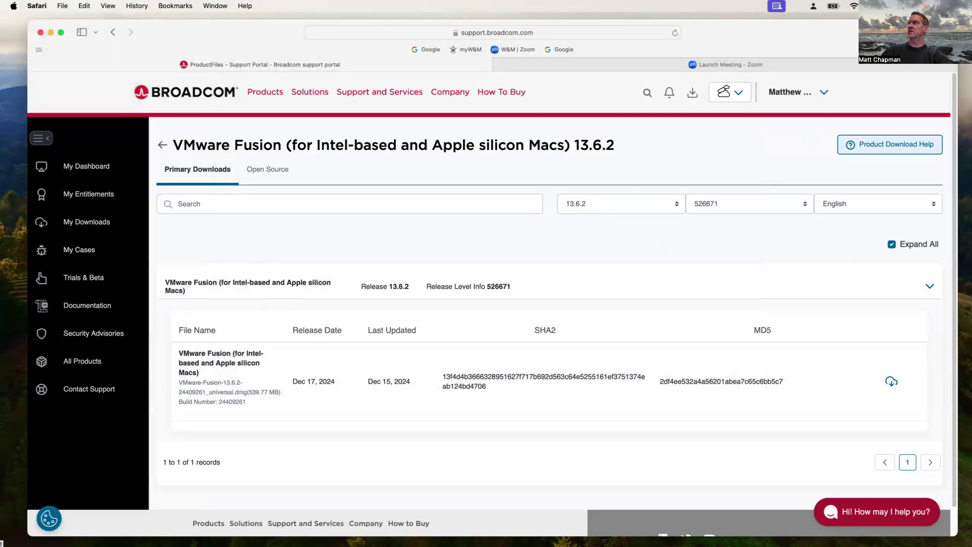
Open the Fusion .dmg from Safari's downloads, minimise Safari, and select the VMware Fusion app.
left_click(936, 32)
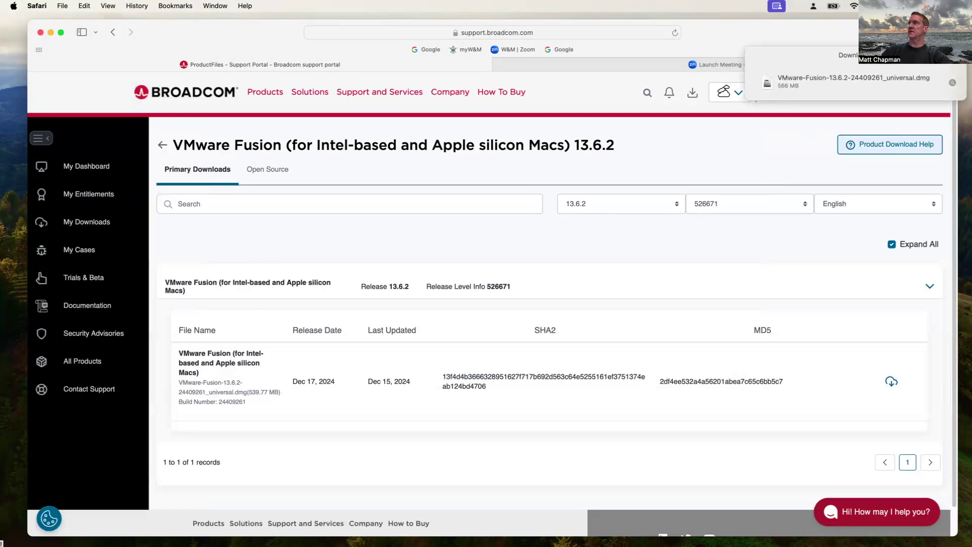
left_click(815, 81)
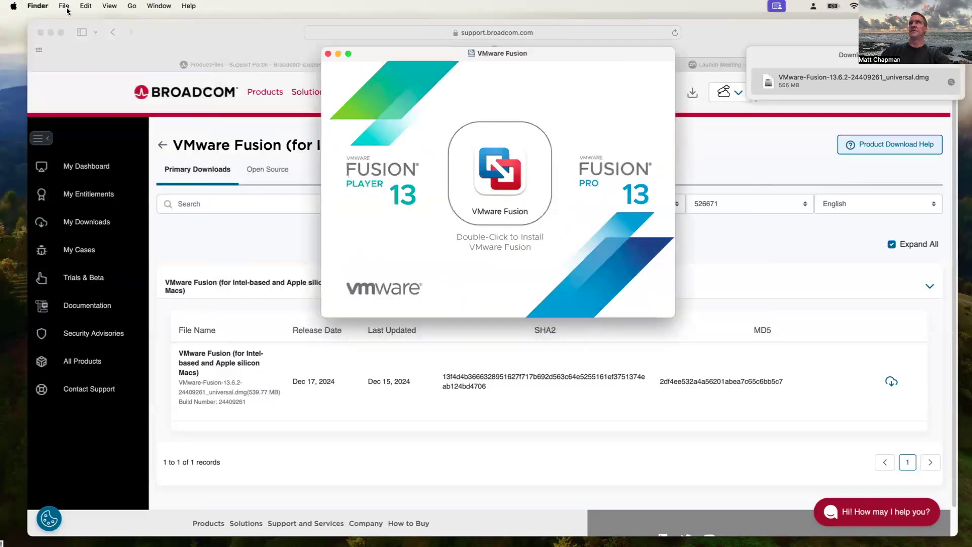
left_click(50, 32)
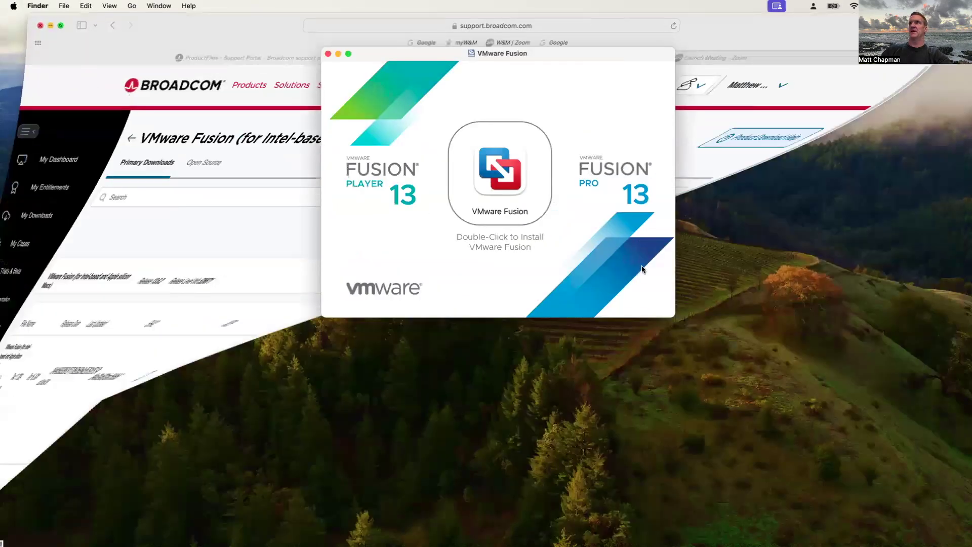
left_click_drag(601, 59, 582, 105)
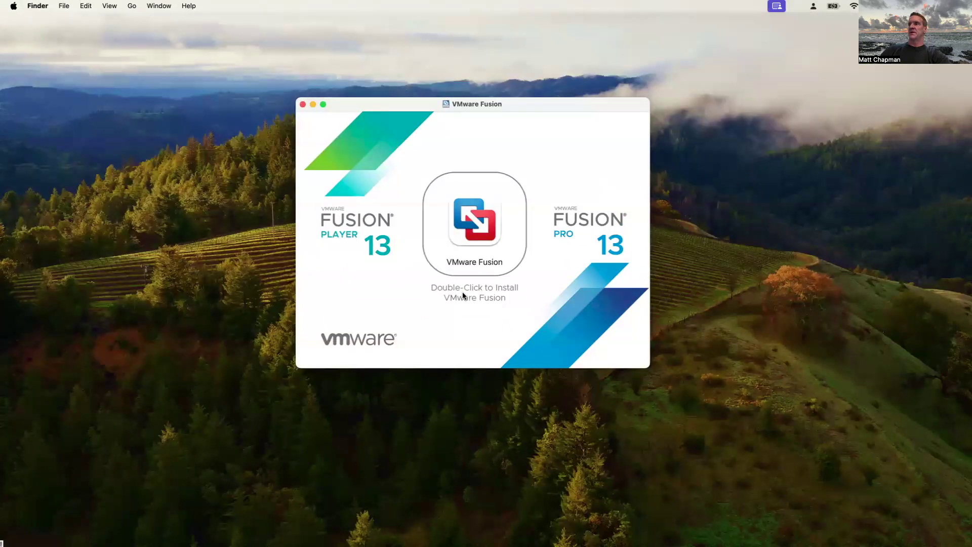
left_click(478, 233)
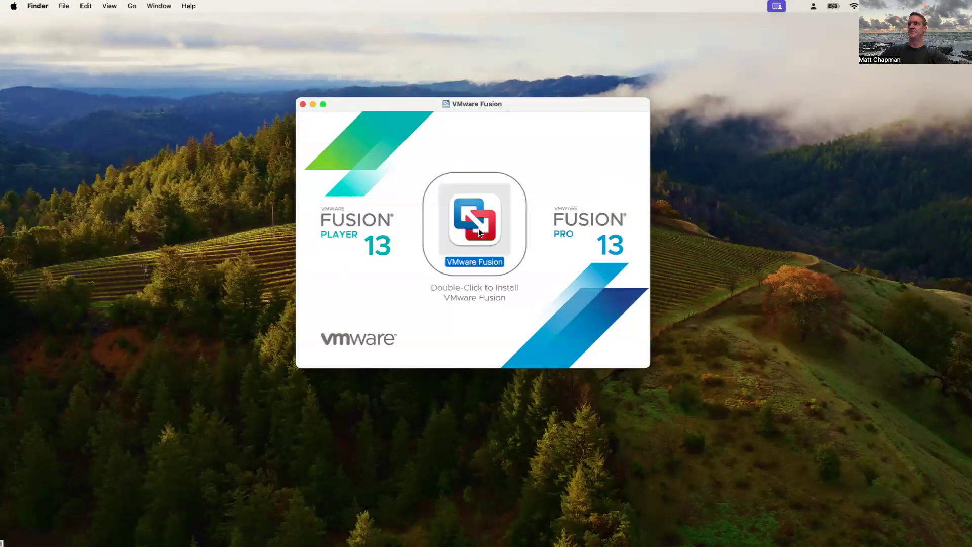
Launch the VMware Fusion app, allow it past the Gatekeeper warning, and move the initialising window aside.
double_click(480, 233)
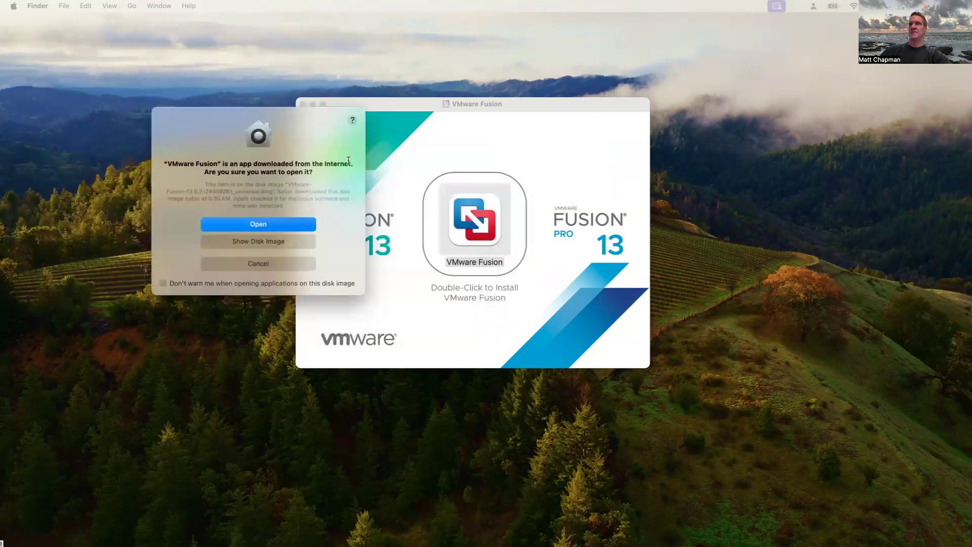
left_click(265, 224)
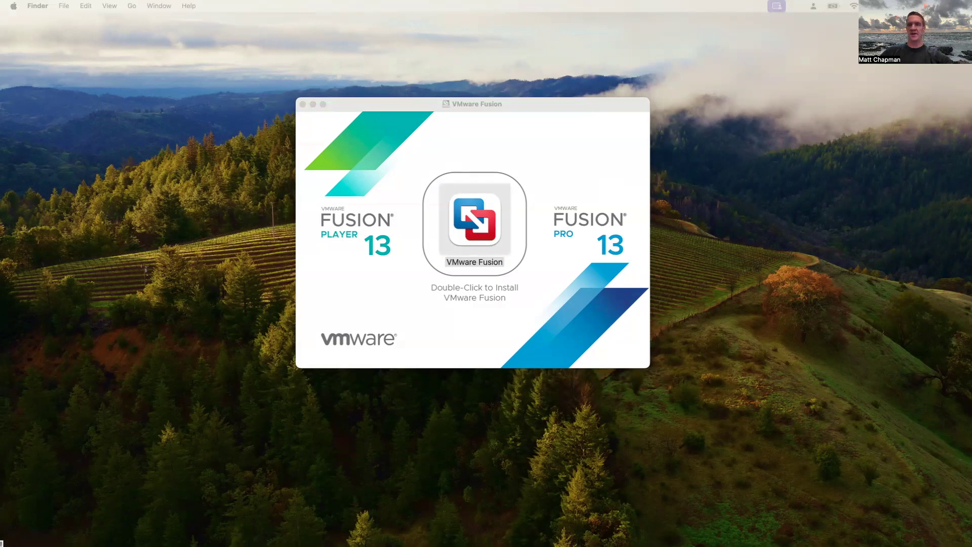
left_click_drag(202, 44, 244, 187)
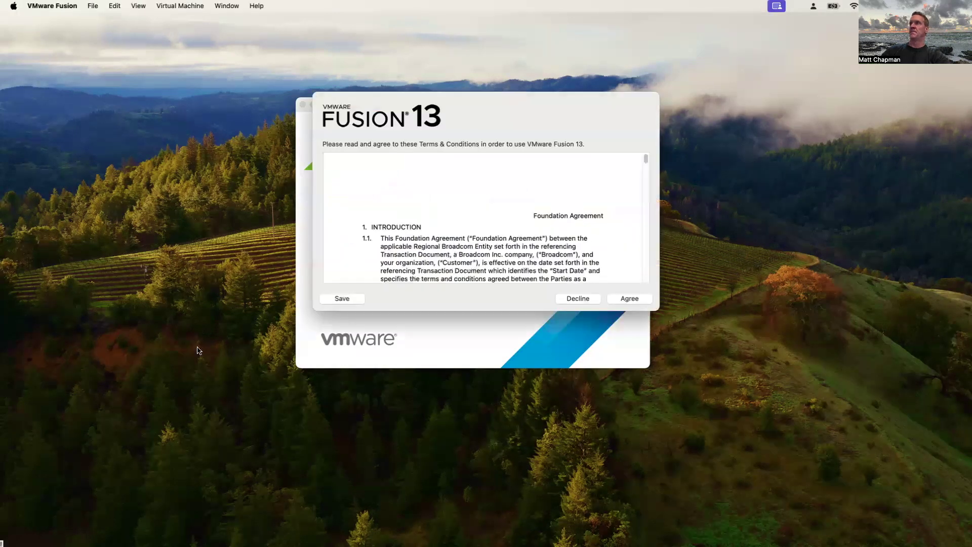
Agree to the Fusion 13 terms, close the thank-you message, and acknowledge the accessibility alert.
left_click_drag(646, 161, 628, 298)
left_click(629, 299)
left_click(627, 298)
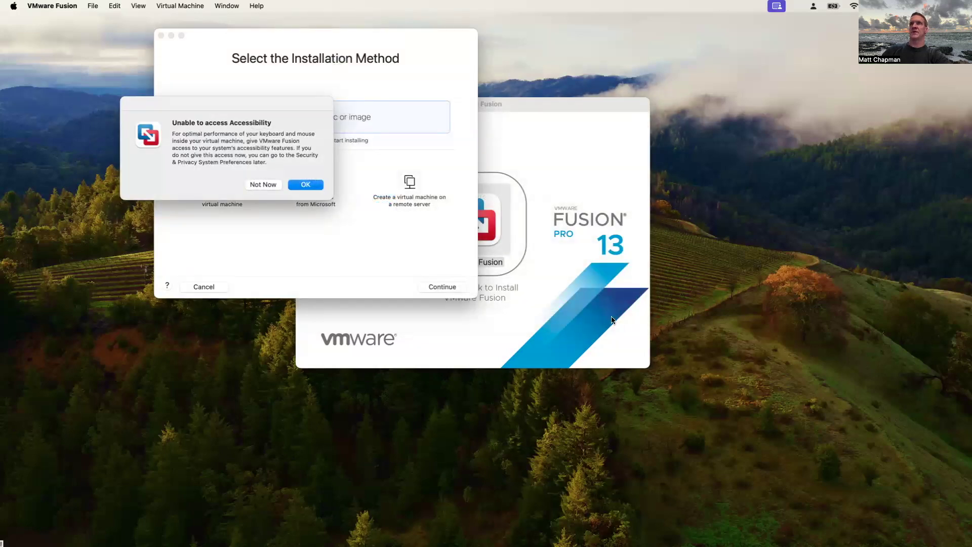
left_click(305, 185)
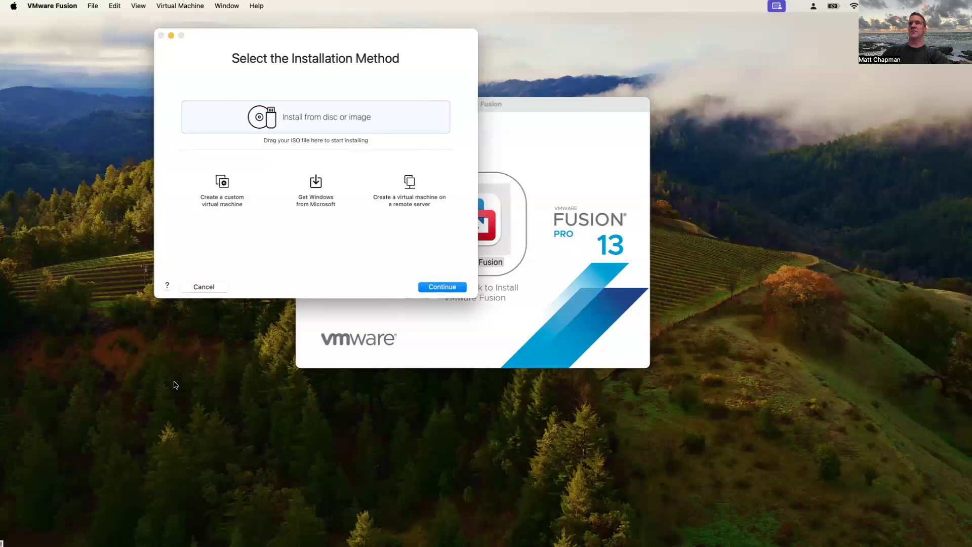
Show About VMware Fusion (13.6.2, 24409261) and open its License Agreement.
left_click(55, 7)
left_click(63, 22)
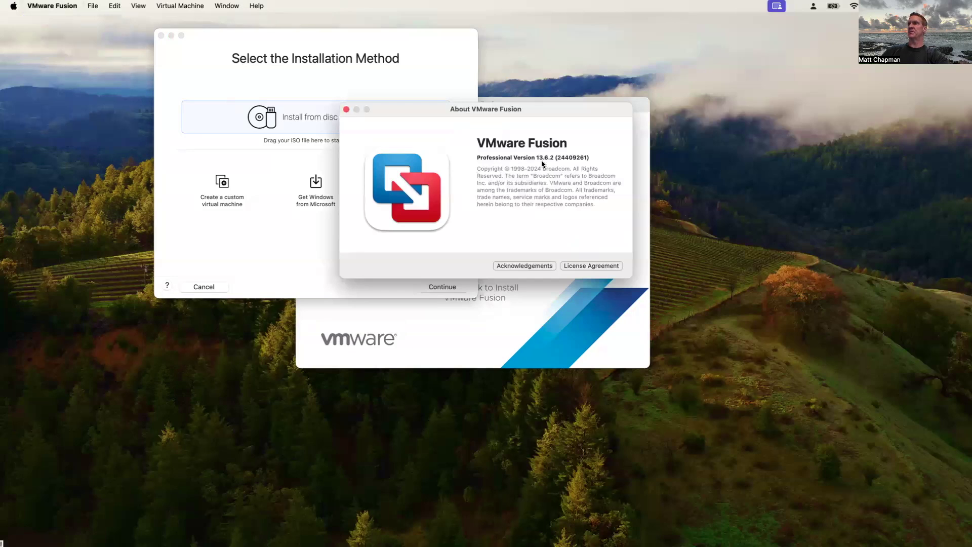
left_click(598, 265)
scroll(419, 170, "down", 5)
scroll(418, 167, "down", 20)
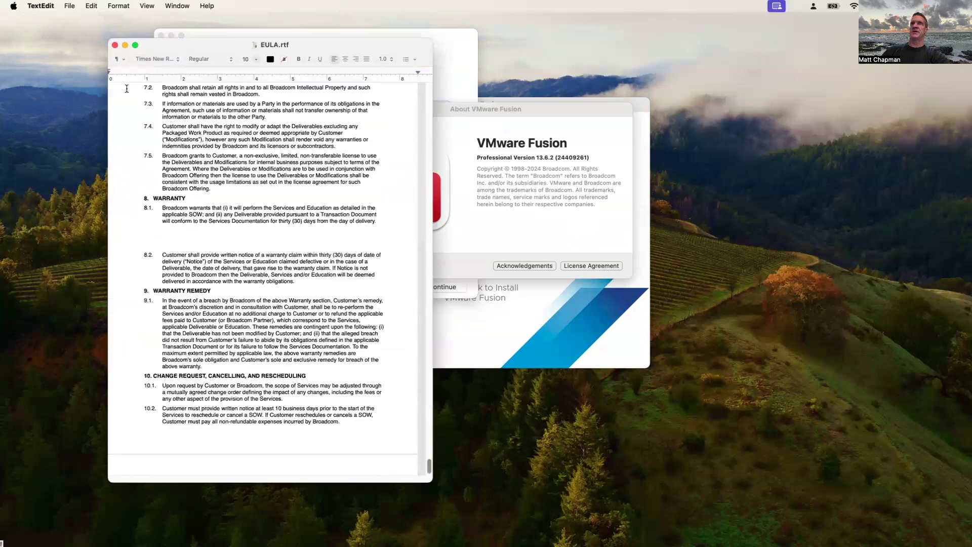